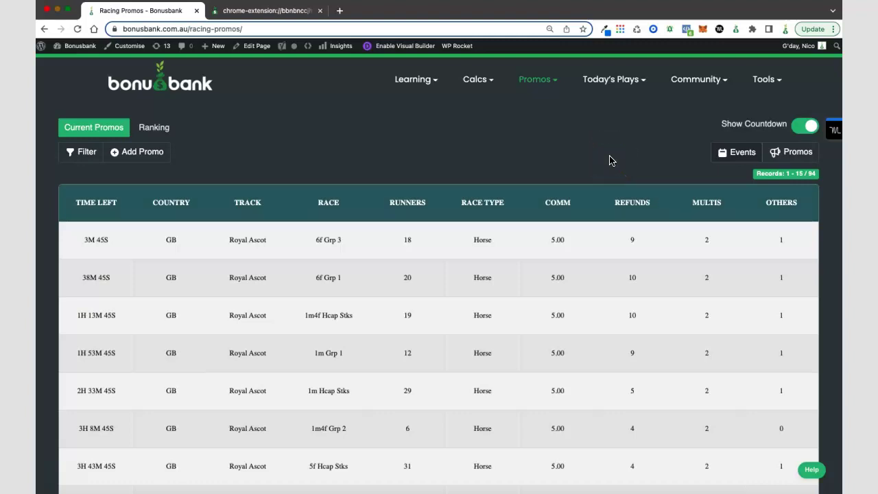
# Expand the Royal Ascot 6f Grp 3 race in Bonusbank and scroll through its bookie promos.
pyautogui.click(595, 240)
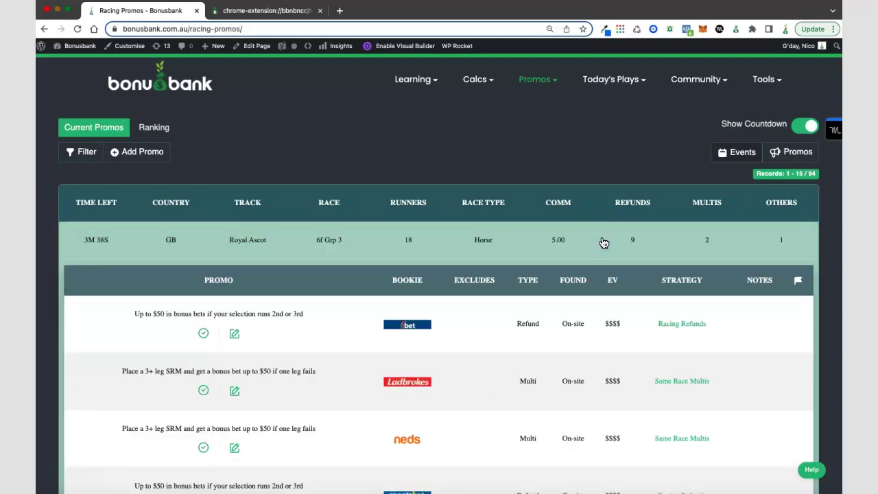
pyautogui.scroll(-2, 353, 334)
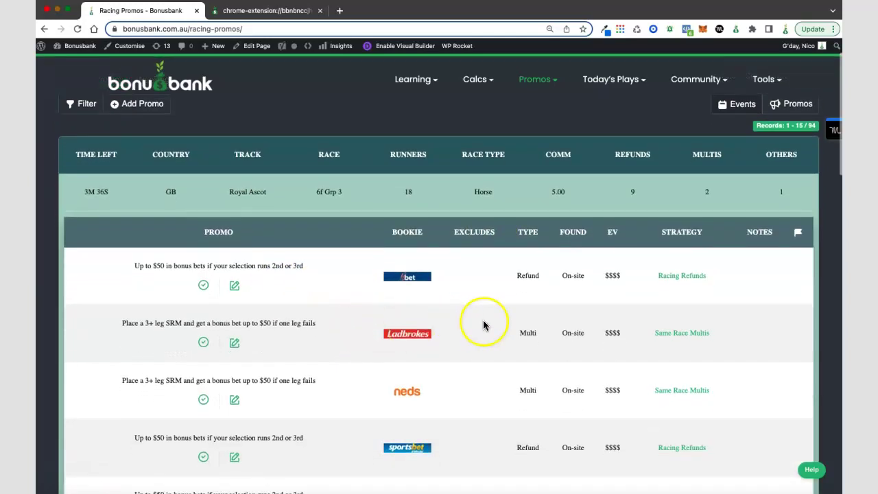
pyautogui.scroll(-5, 483, 326)
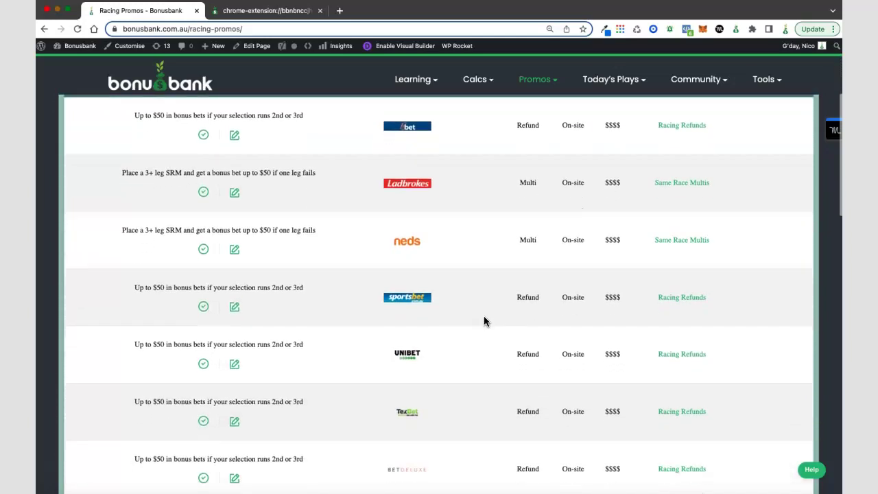
pyautogui.scroll(-5, 483, 317)
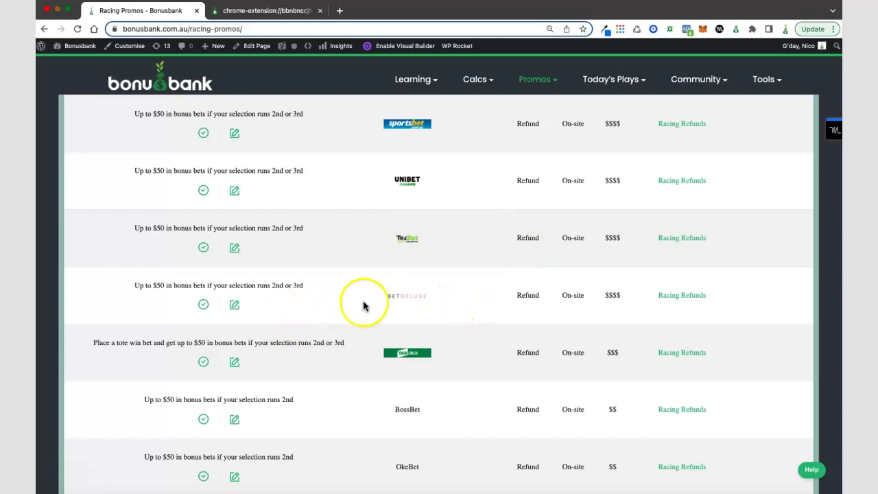
# Check HorsePower's preferred bookies, then open the Royal Ascot 6f Grp 3 odds table with BetDeluxe prices.
pyautogui.click(267, 11)
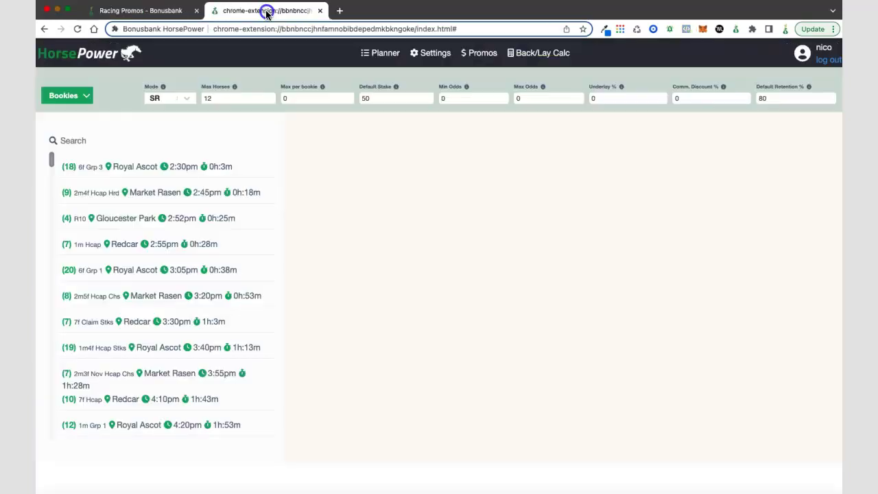
pyautogui.click(86, 98)
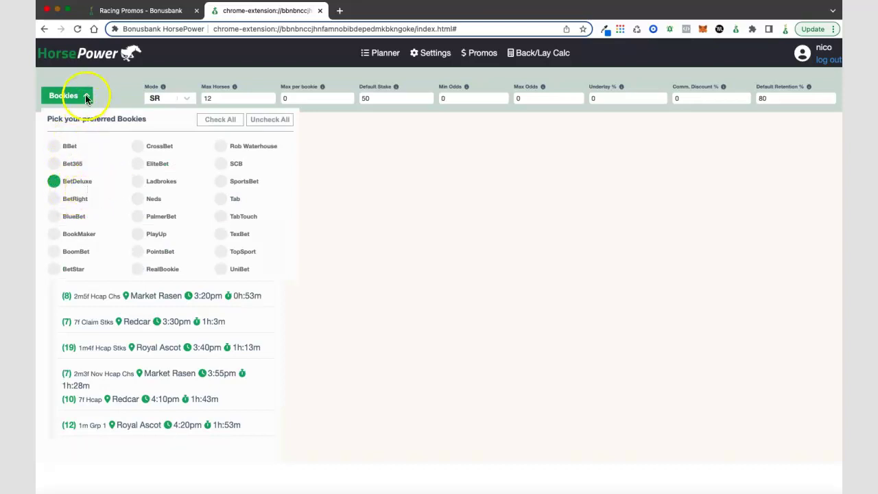
pyautogui.click(89, 98)
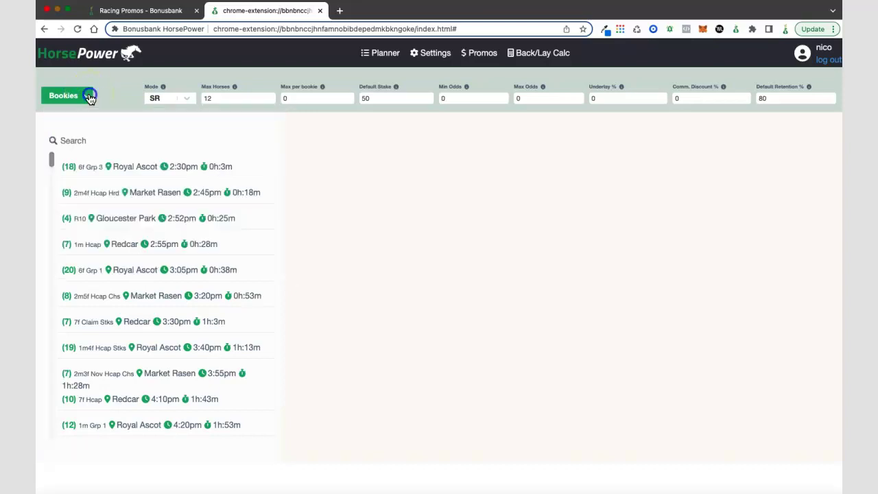
pyautogui.click(127, 173)
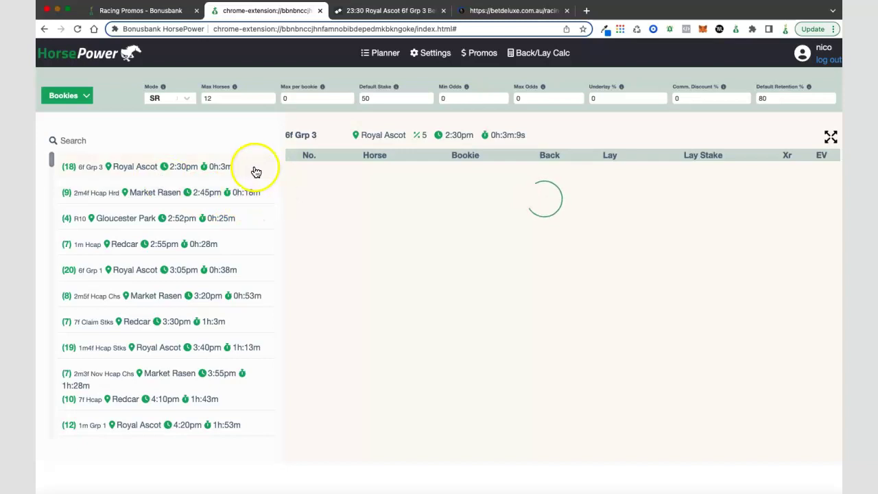
pyautogui.click(274, 198)
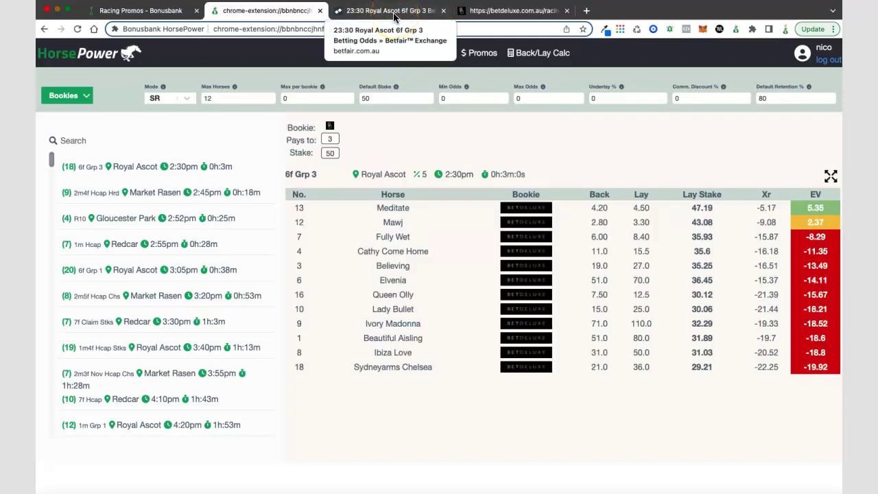
# Open Betfair's 23:30 Royal Ascot win market and select Meditate's lay price.
pyautogui.click(395, 11)
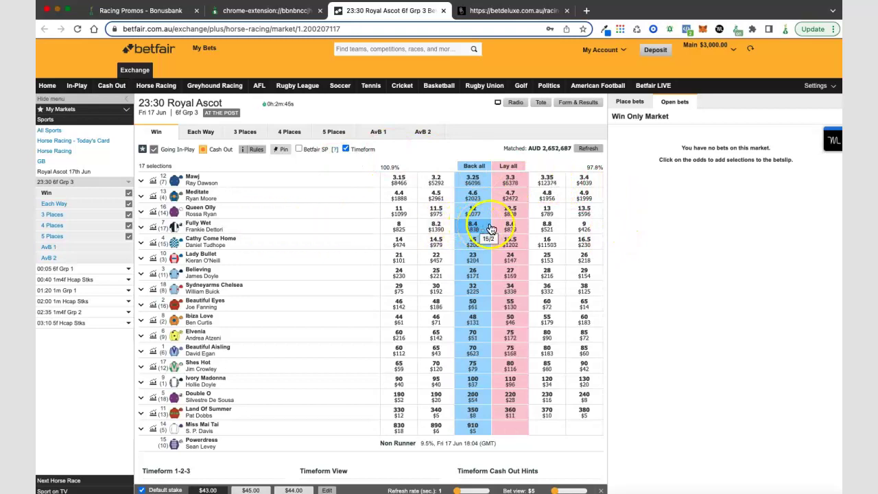
pyautogui.click(512, 194)
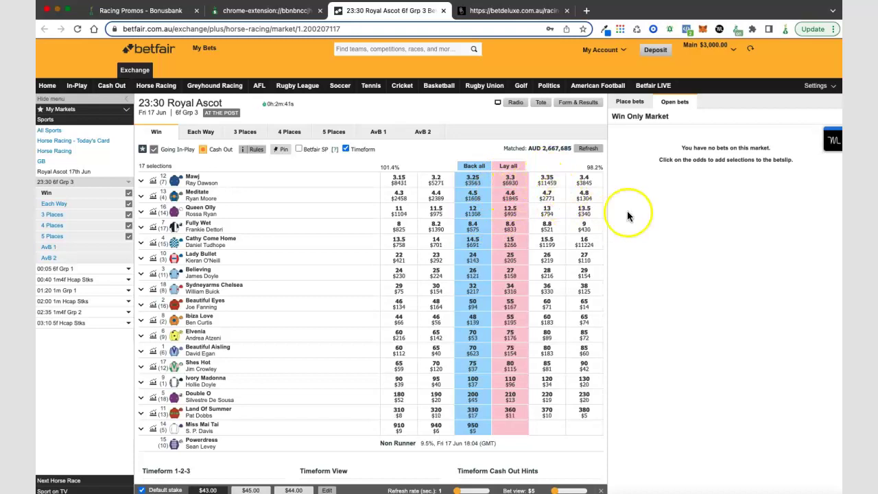
# Scroll through the BetDeluxe Ascot Race 1 runners' stake, qualifying loss and EV figures.
pyautogui.click(496, 10)
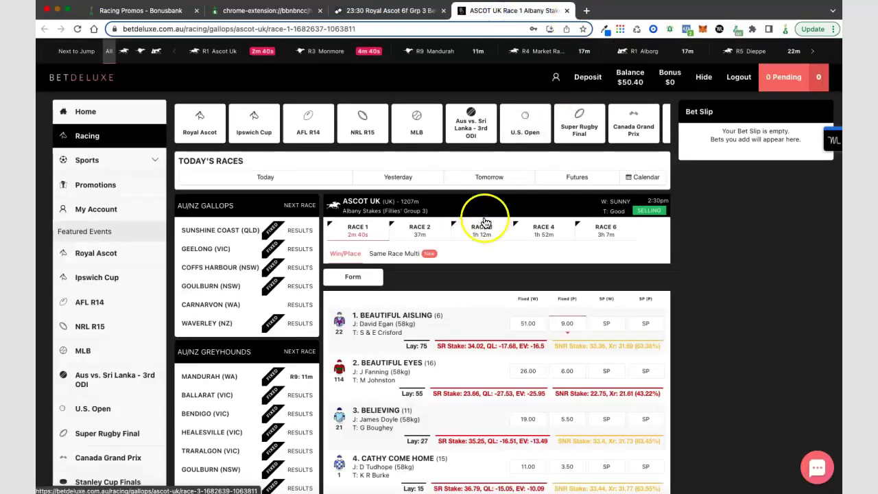
pyautogui.scroll(-1, 518, 232)
pyautogui.scroll(-1, 560, 230)
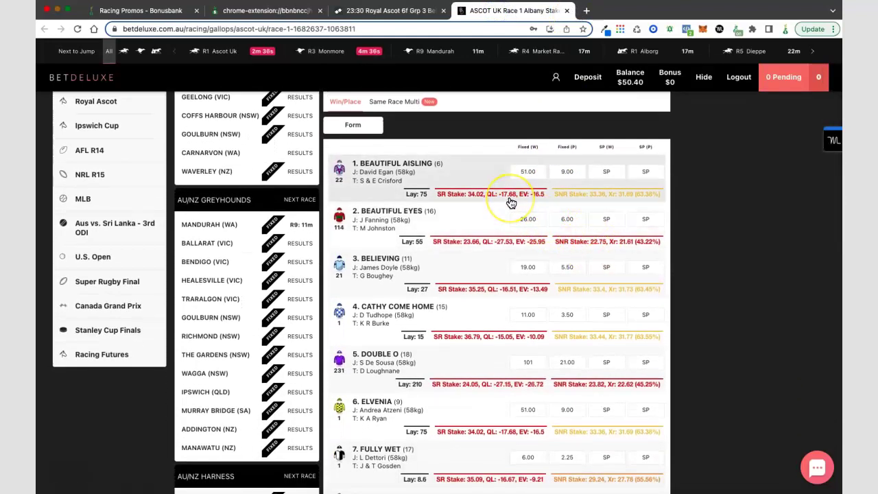
# Confirm BetDeluxe Inject is enabled in HorsePower settings and return to the odds table.
pyautogui.click(164, 11)
pyautogui.click(266, 15)
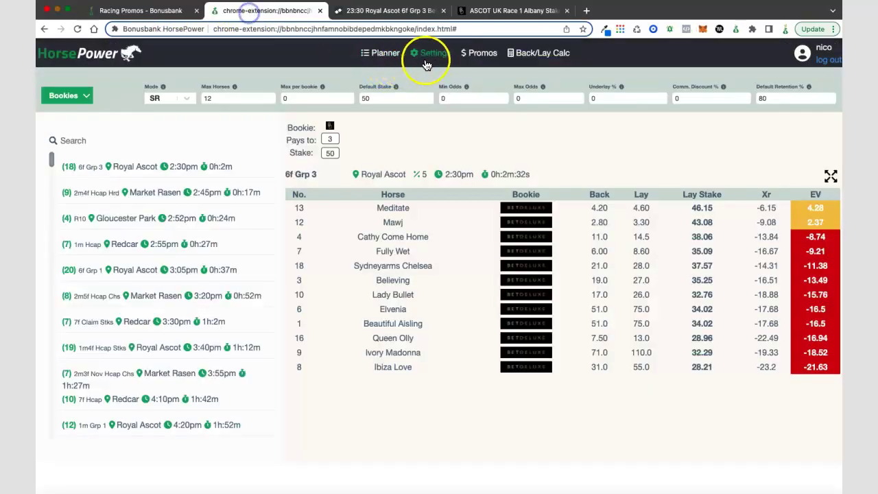
pyautogui.click(433, 54)
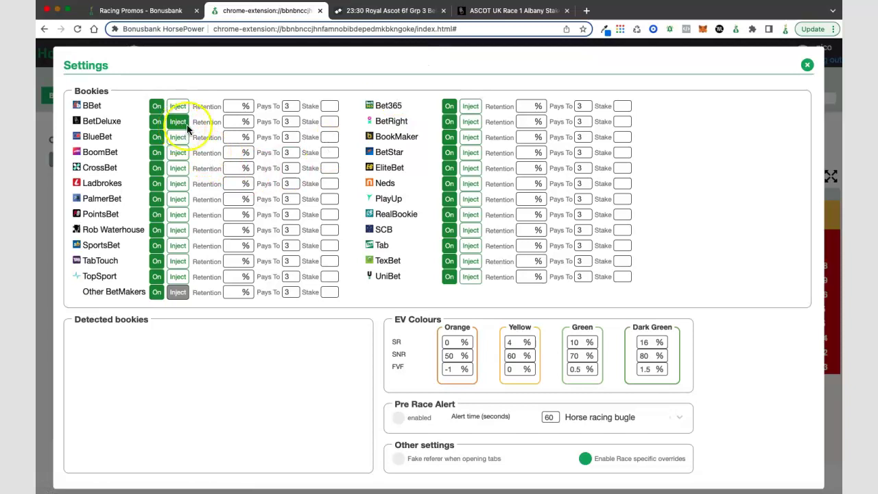
pyautogui.click(807, 64)
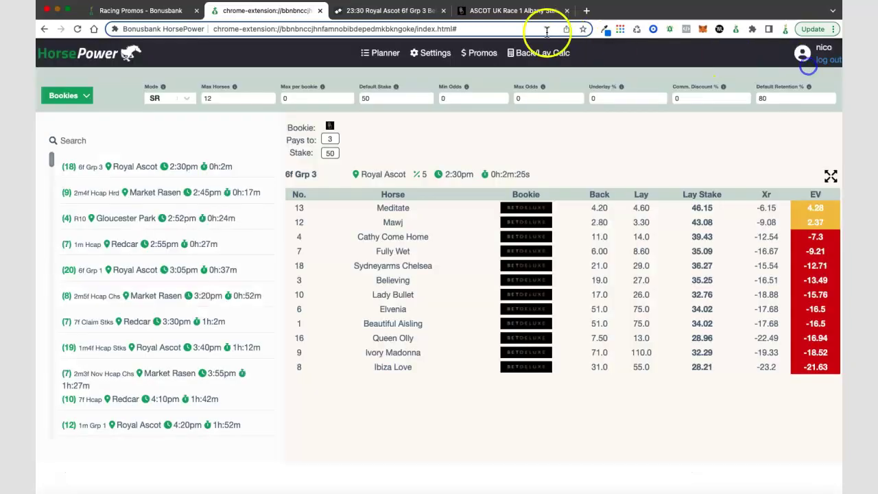
# Review the Albany Stakes runners and their EV figures on BetDeluxe.
pyautogui.click(508, 10)
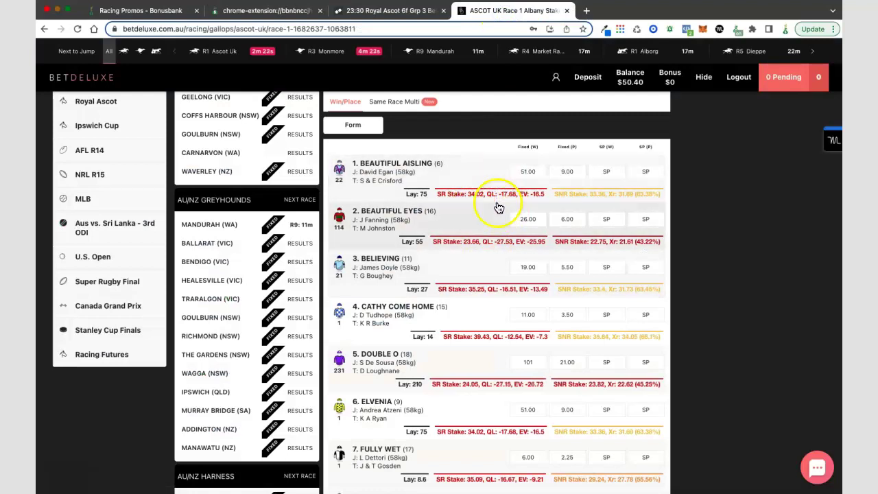
pyautogui.scroll(-1, 499, 207)
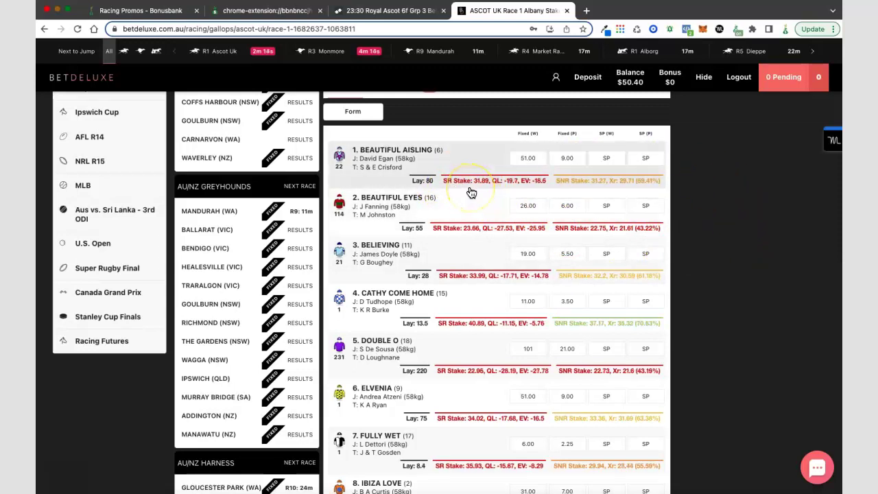
pyautogui.click(572, 189)
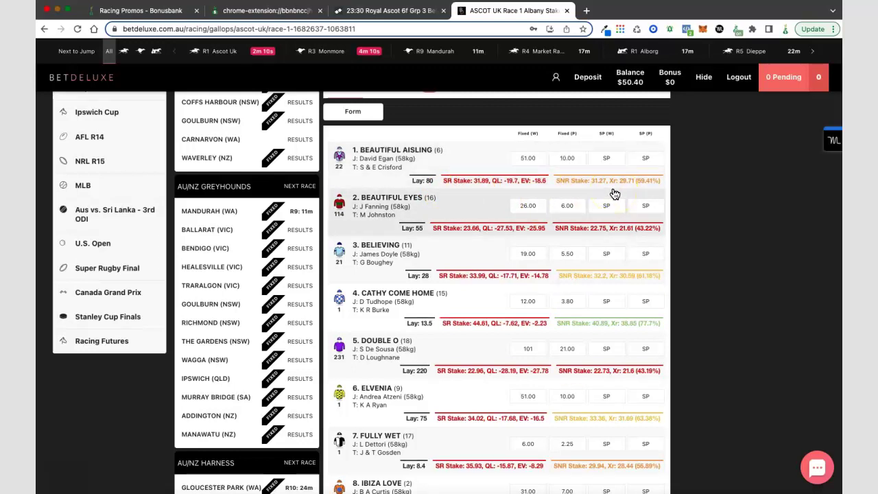
pyautogui.scroll(-3, 498, 190)
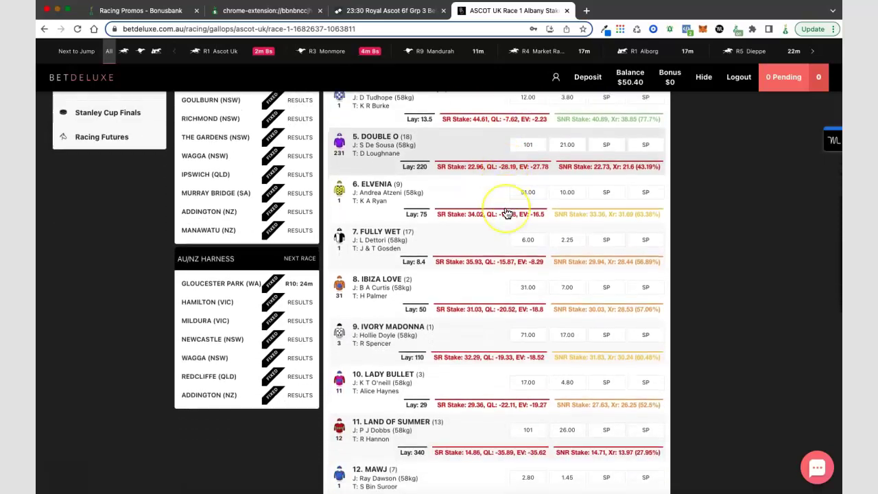
pyautogui.scroll(-3, 507, 212)
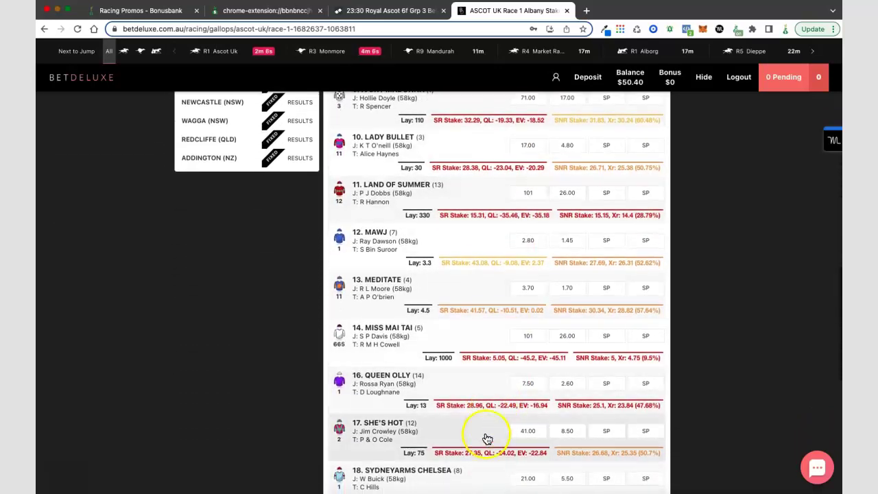
pyautogui.scroll(-1, 491, 434)
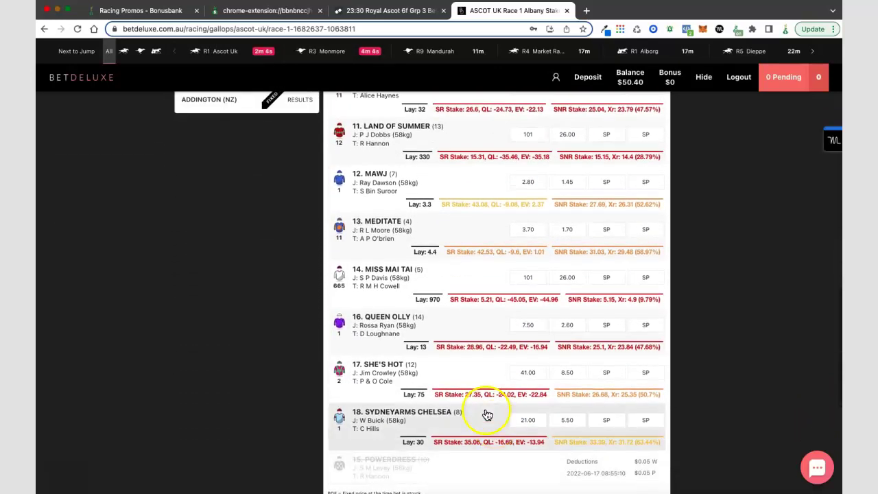
# Start a Meditate win bet at 4.20, then cancel the slip without placing it.
pyautogui.scroll(1, 482, 319)
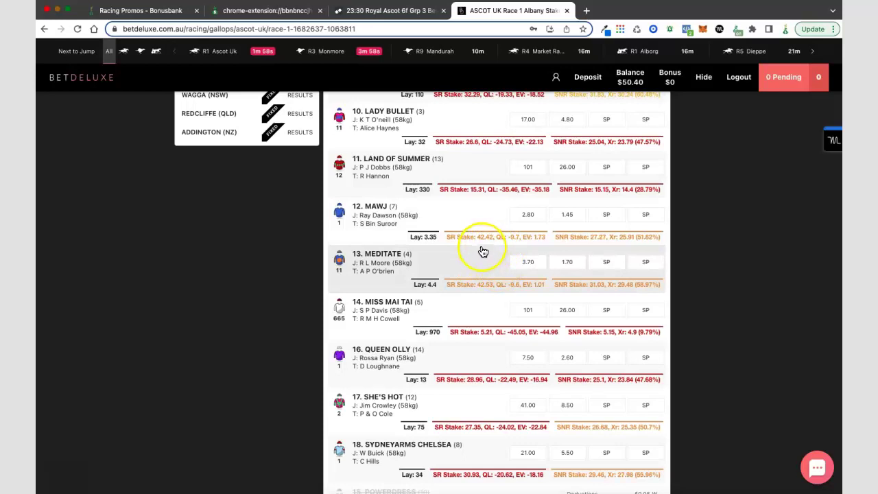
pyautogui.scroll(2, 483, 251)
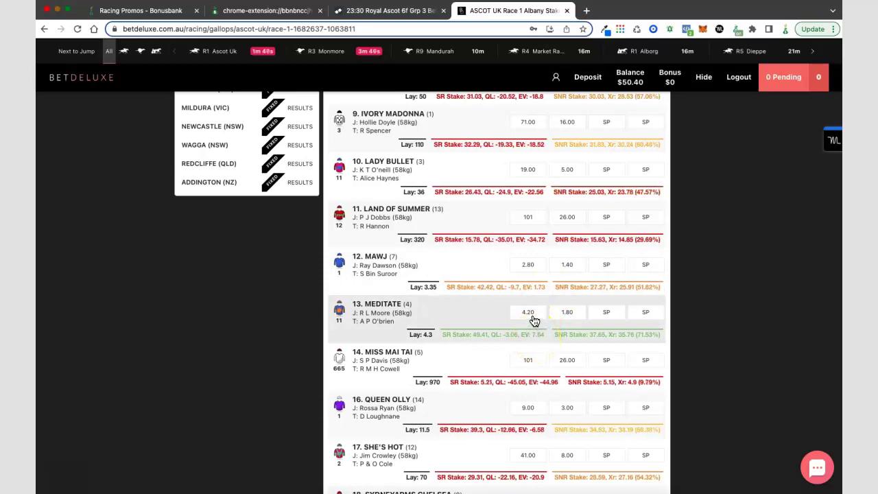
pyautogui.click(532, 315)
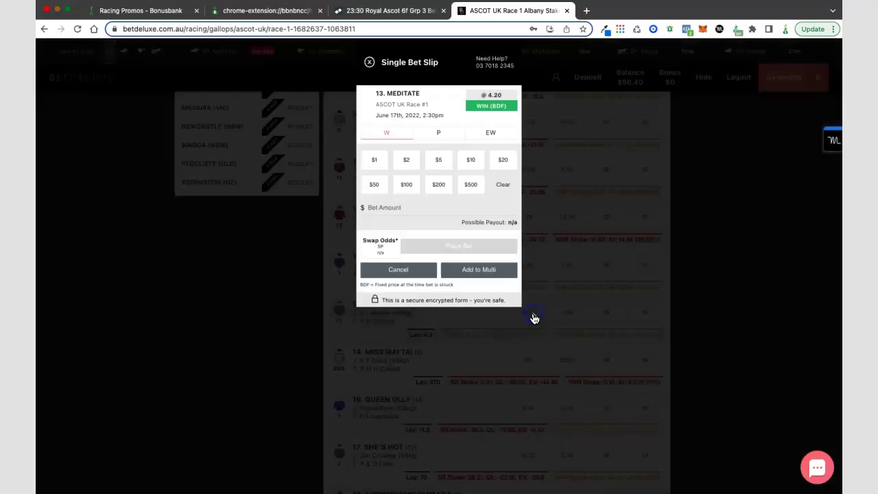
pyautogui.click(369, 63)
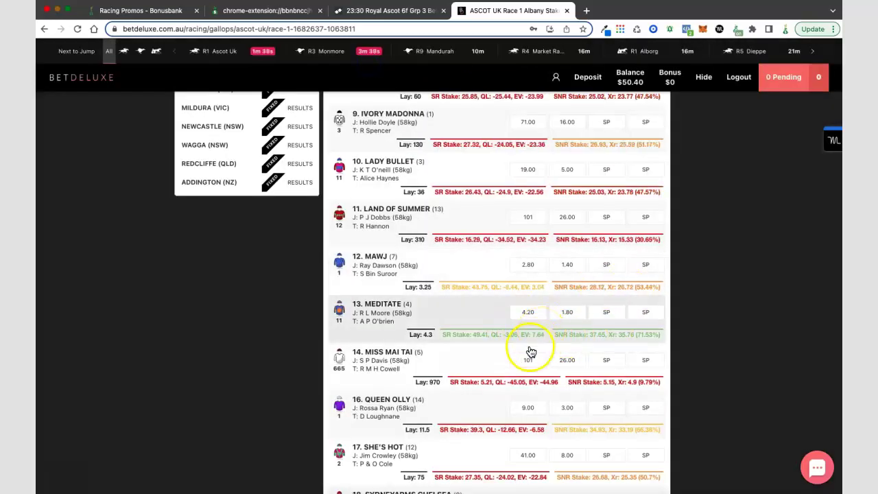
# Watch the Royal Ascot odds refresh in HorsePower until Meditate leads at EV 7.92, lay 3.90.
pyautogui.click(239, 11)
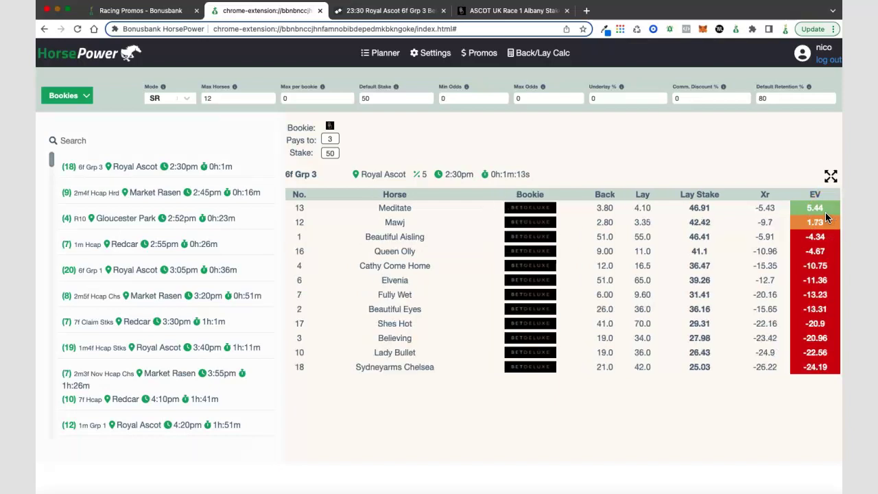
pyautogui.click(825, 212)
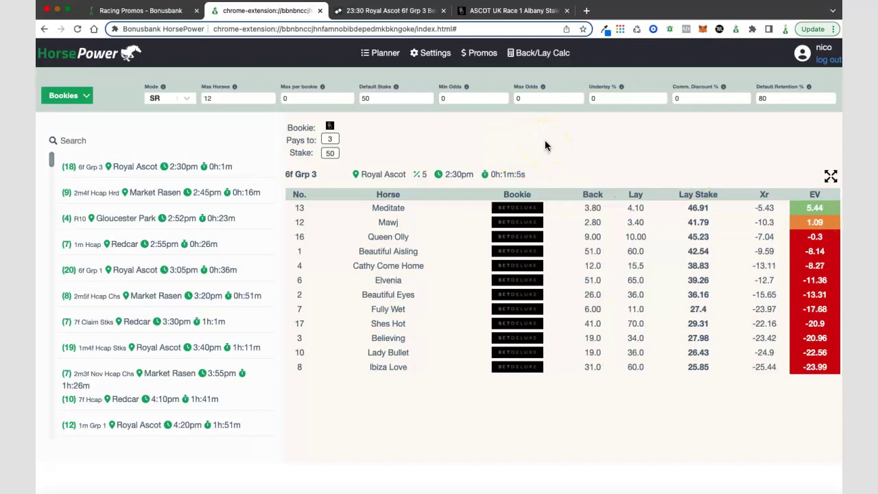
pyautogui.click(551, 136)
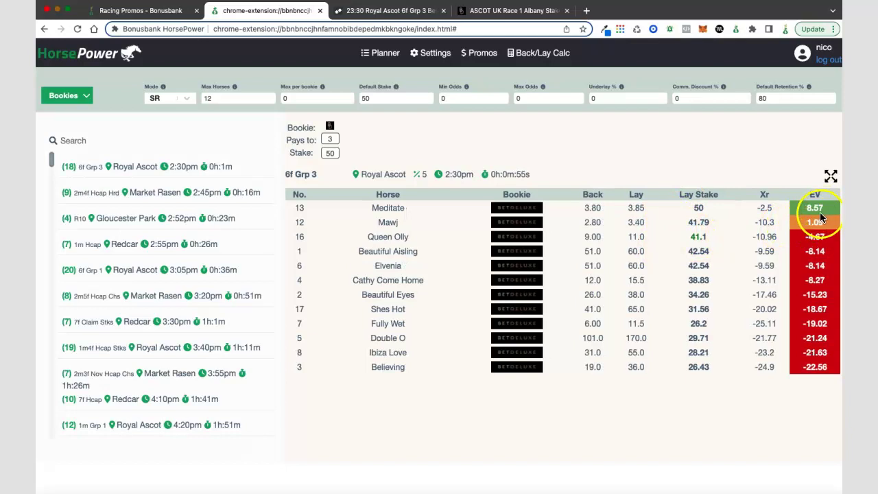
# Stake $50 on Meditate at 3.80 on BetDeluxe and add a Meditate lay at 3.75 on Betfair.
pyautogui.click(485, 15)
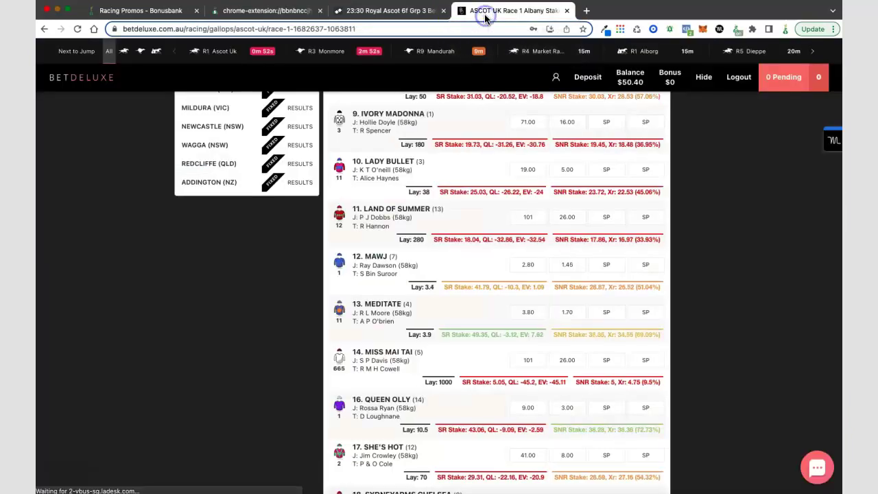
pyautogui.click(528, 312)
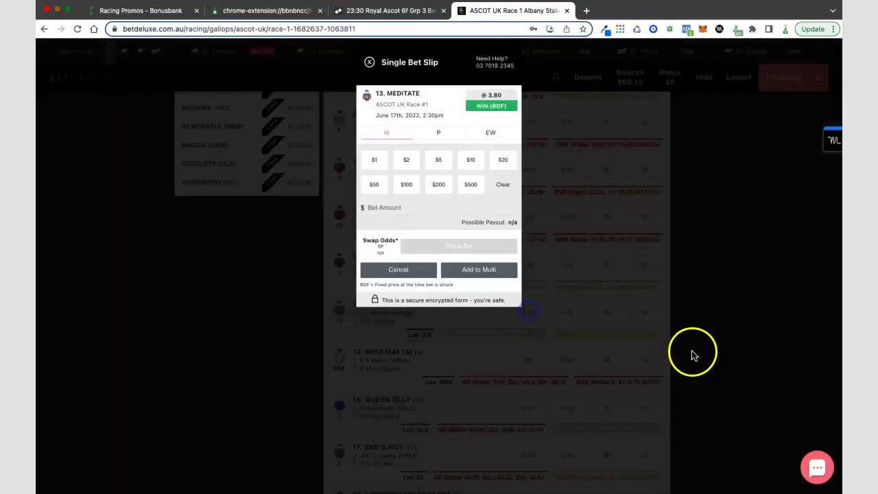
pyautogui.click(374, 183)
pyautogui.click(411, 17)
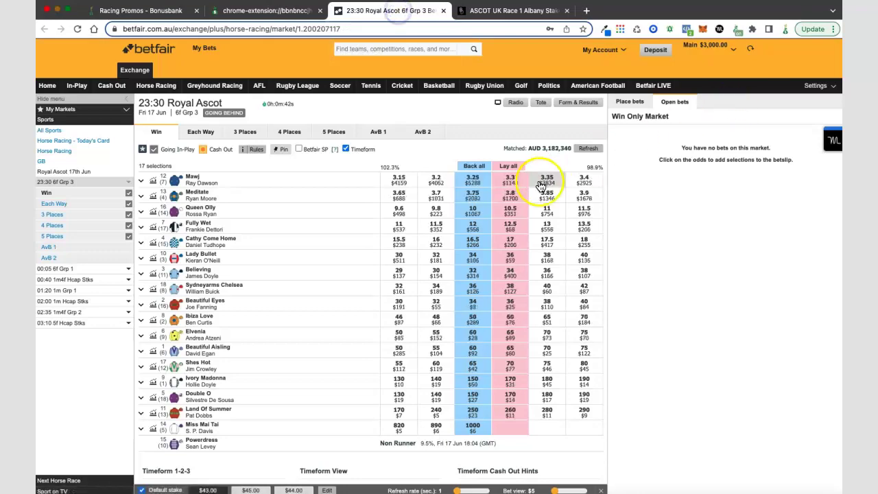
pyautogui.click(511, 204)
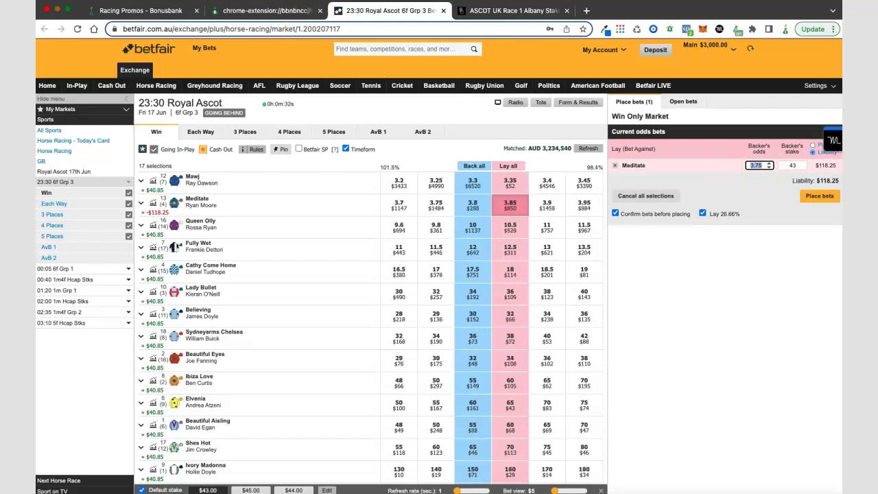
pyautogui.click(233, 10)
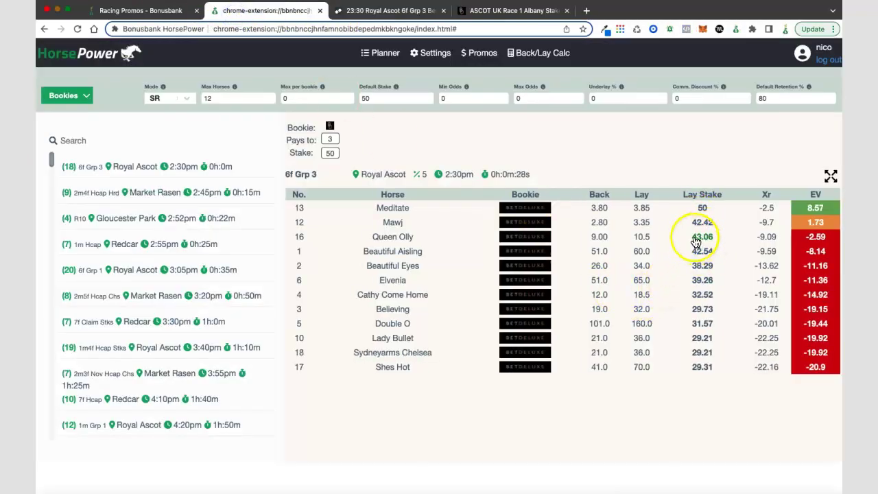
pyautogui.click(391, 10)
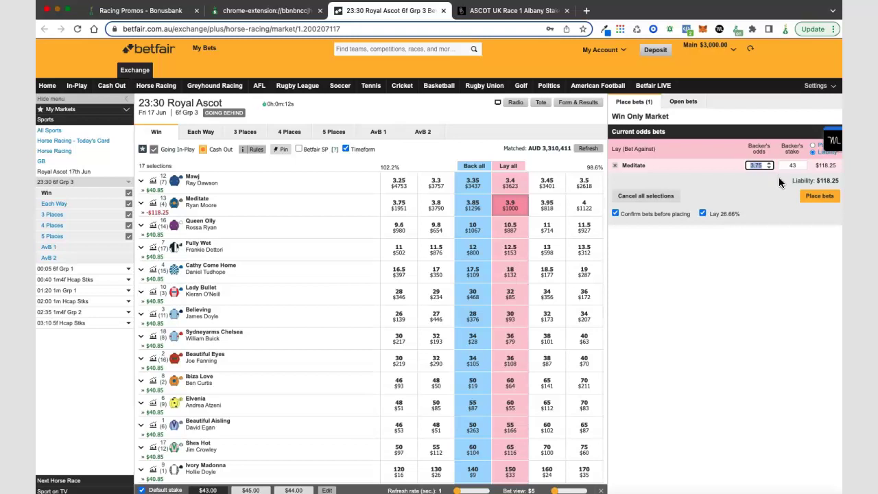
pyautogui.click(753, 192)
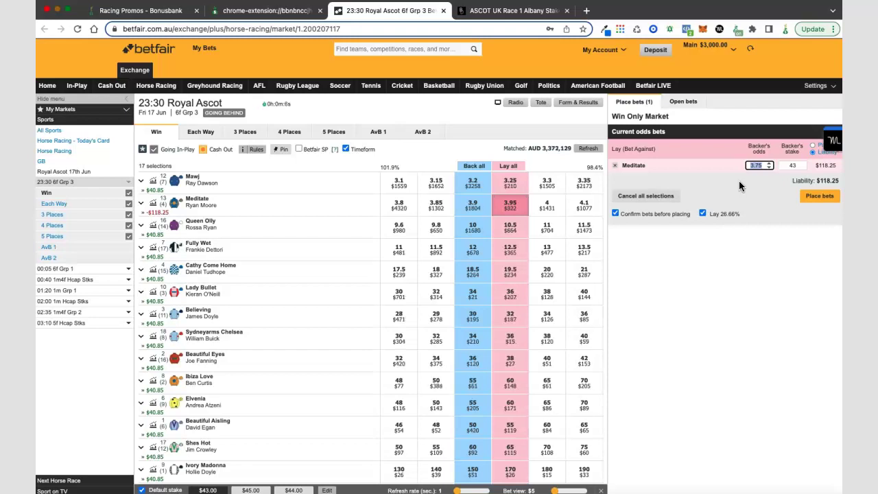
pyautogui.click(800, 178)
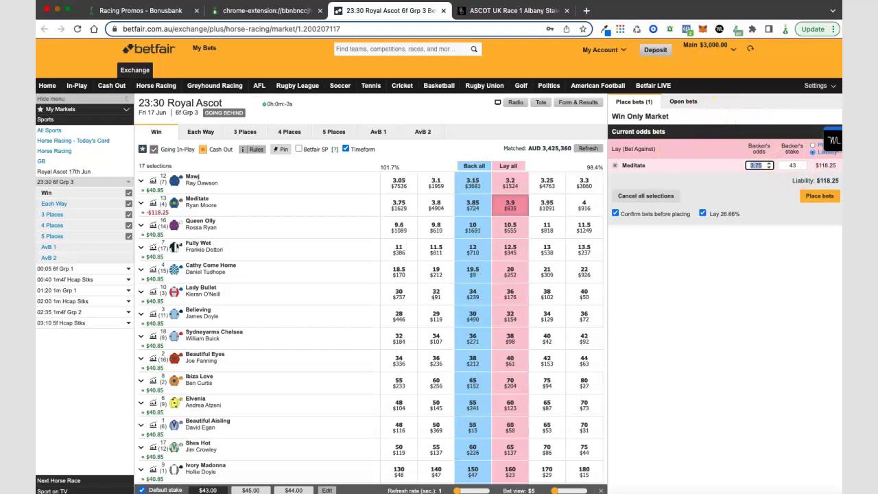
# Replace the Meditate slip with a $50 BetDeluxe win bet on Mawj at 3.00.
pyautogui.click(504, 12)
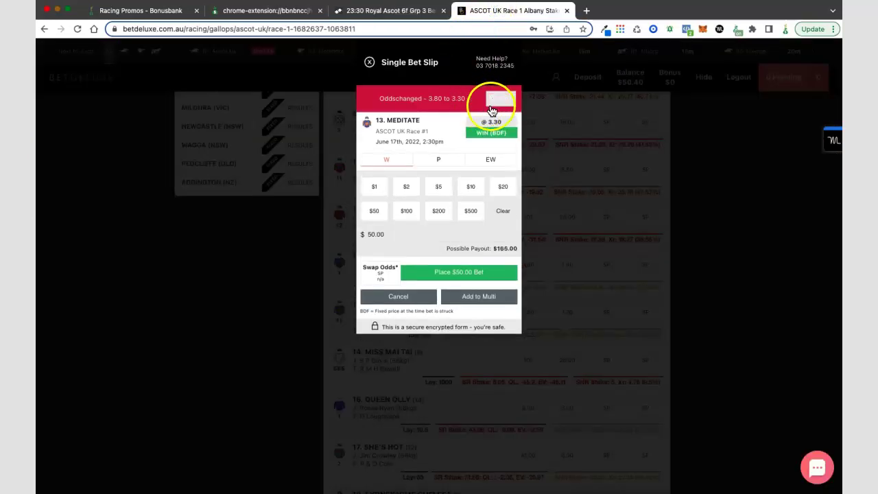
pyautogui.click(369, 62)
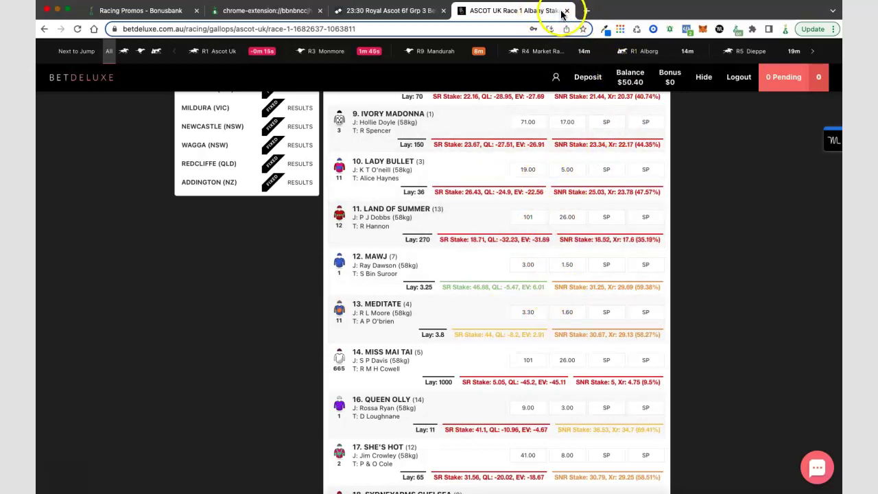
pyautogui.click(532, 268)
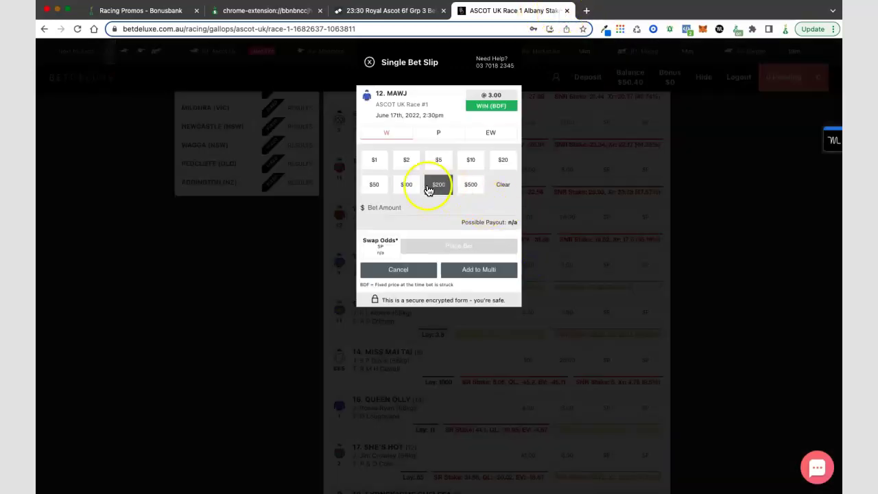
pyautogui.click(378, 186)
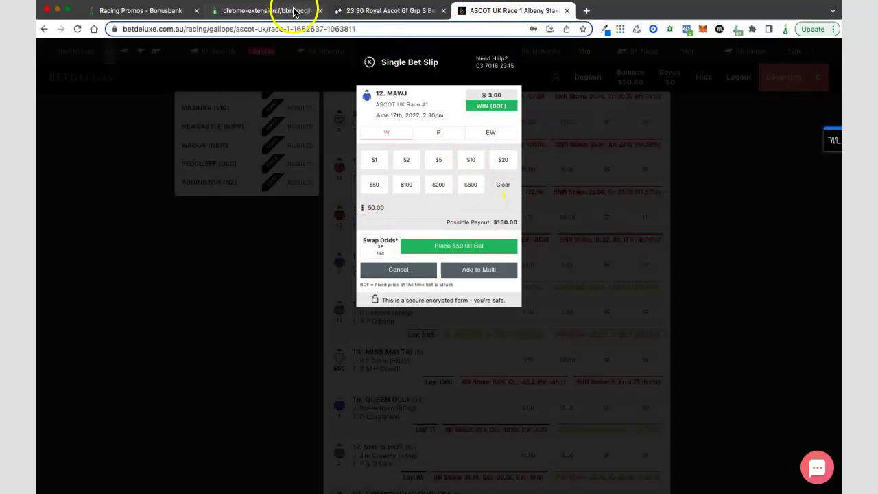
# Swap Betfair's pending lay from Meditate to Mawj, lowering the lay odds to 3.2.
pyautogui.click(357, 11)
pyautogui.click(649, 198)
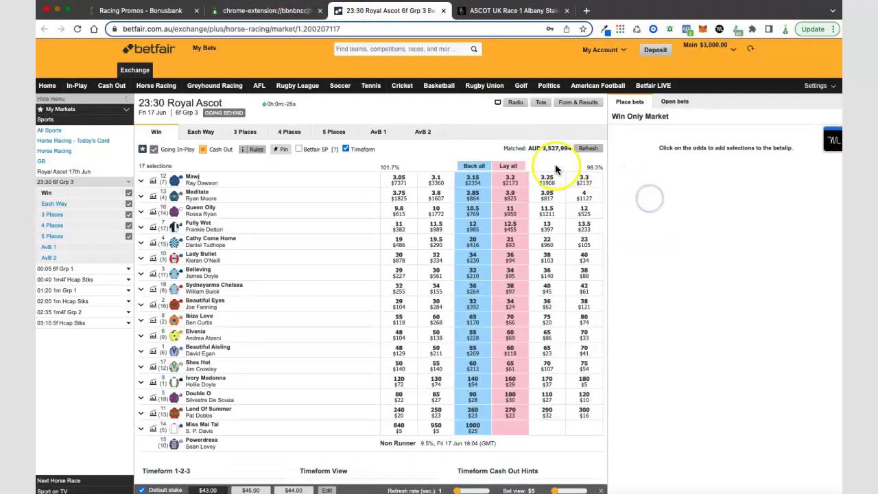
pyautogui.click(513, 179)
pyautogui.click(518, 10)
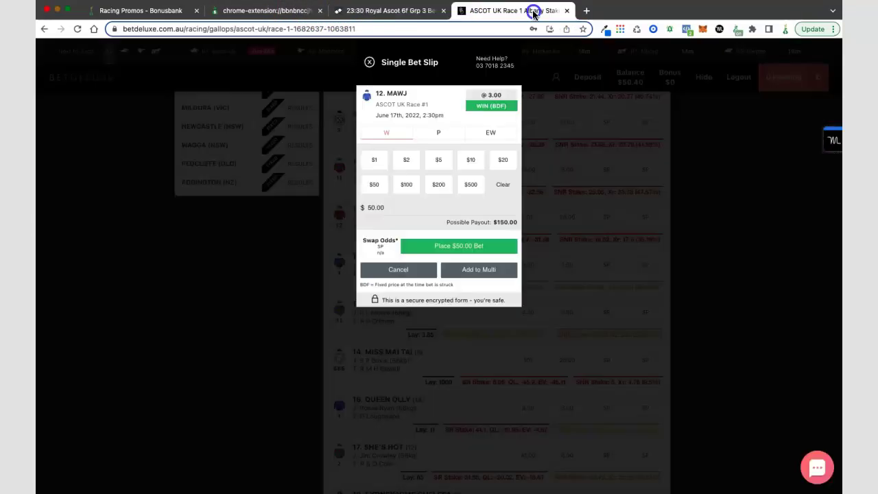
pyautogui.click(420, 10)
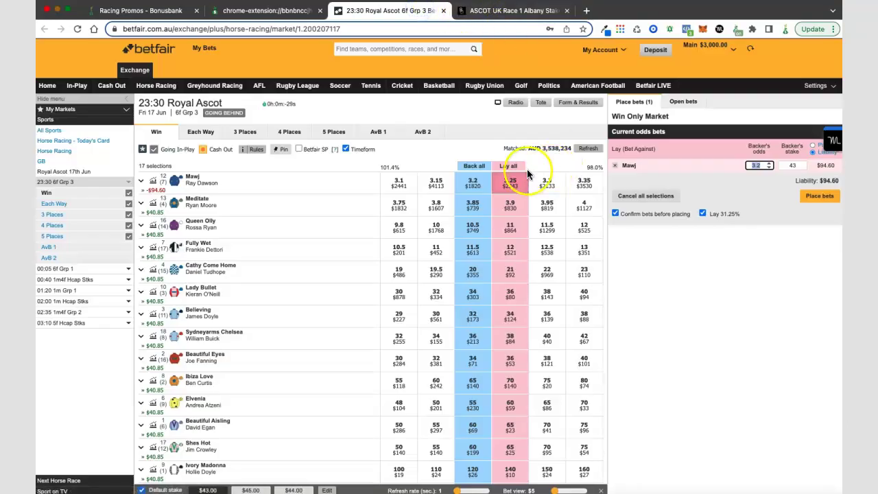
pyautogui.click(758, 167)
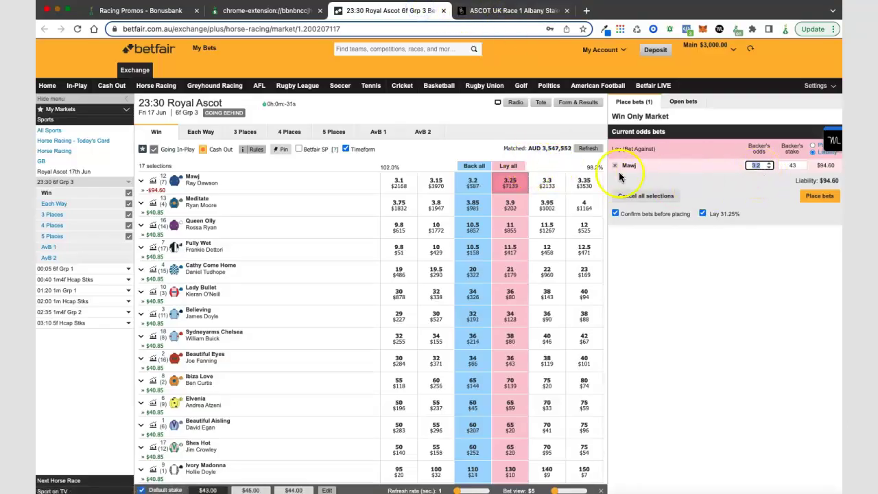
pyautogui.click(590, 150)
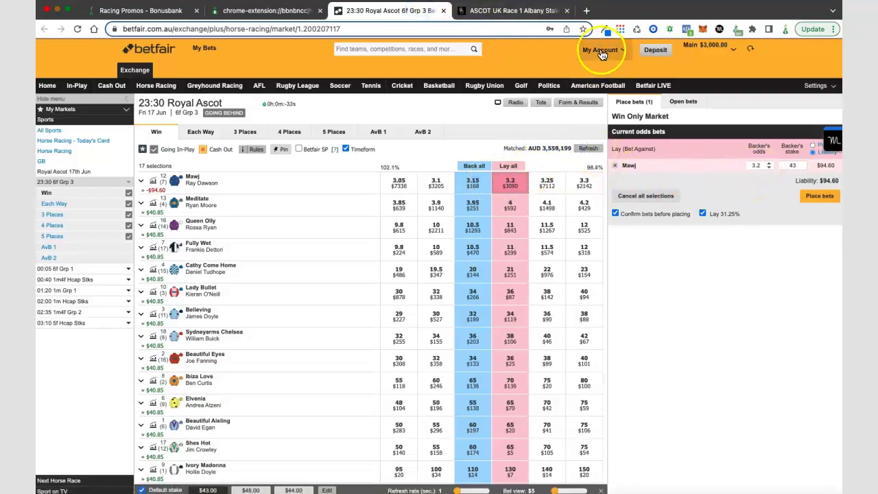
# Place and confirm the $50 Mawj win bet on BetDeluxe.
pyautogui.click(535, 11)
pyautogui.click(460, 245)
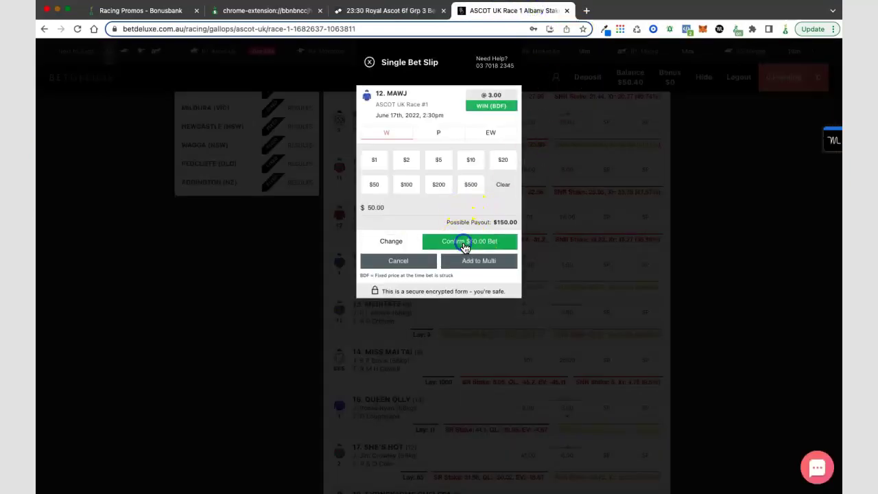
pyautogui.click(483, 247)
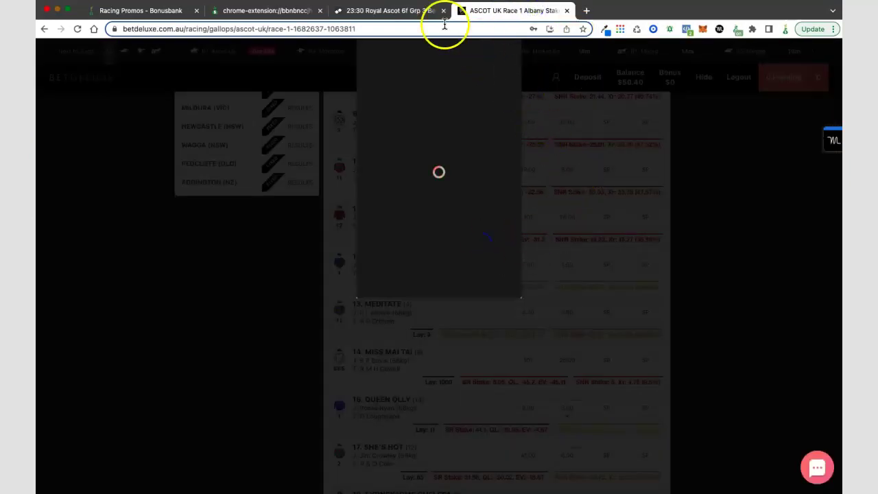
# Place and confirm the $43 Mawj lay on Betfair, matched at 3.15 with $92.45 liability.
pyautogui.click(411, 11)
pyautogui.click(815, 197)
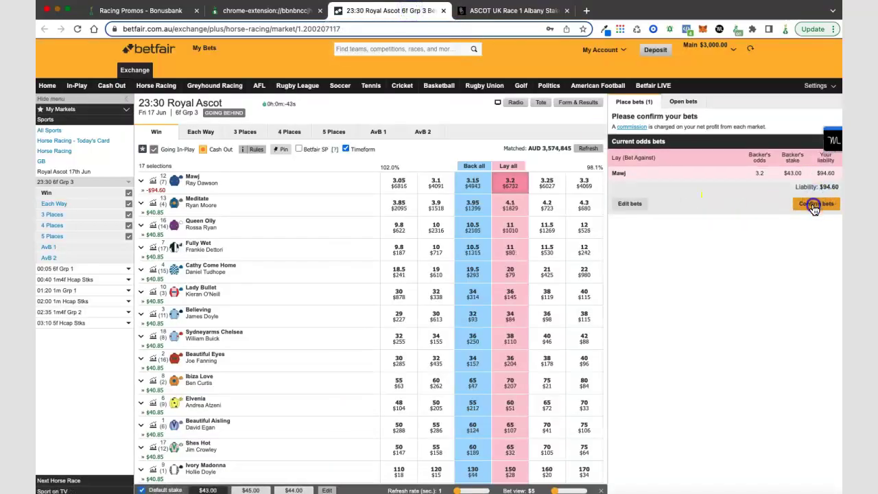
pyautogui.click(814, 206)
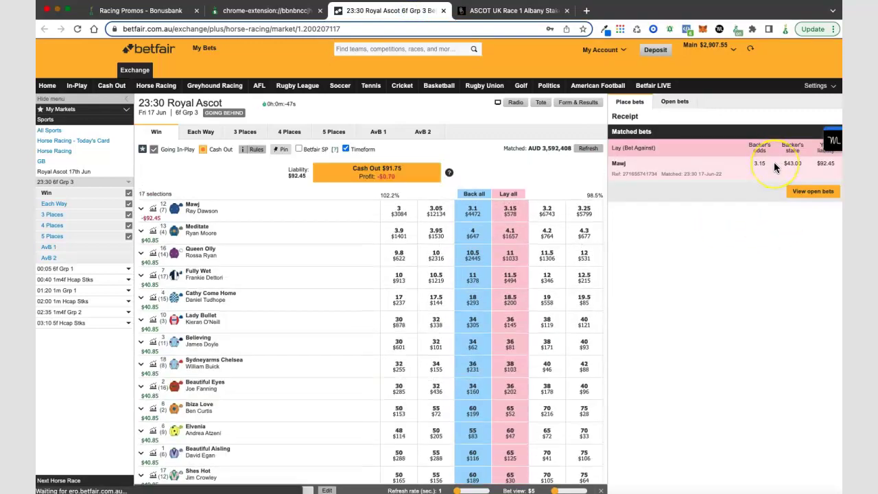
pyautogui.click(761, 169)
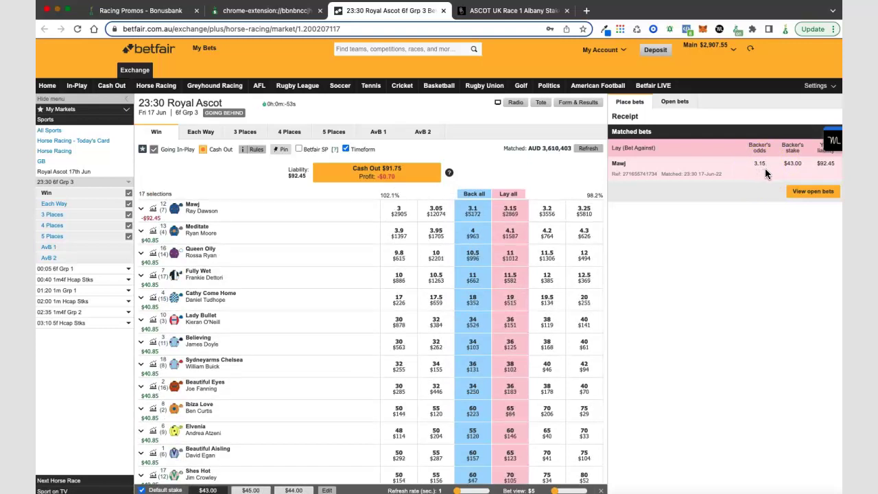
pyautogui.click(798, 173)
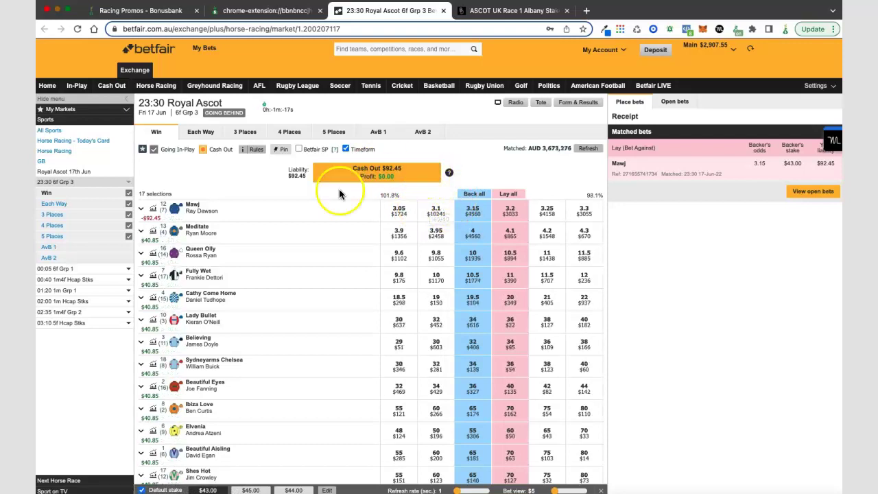
pyautogui.click(148, 247)
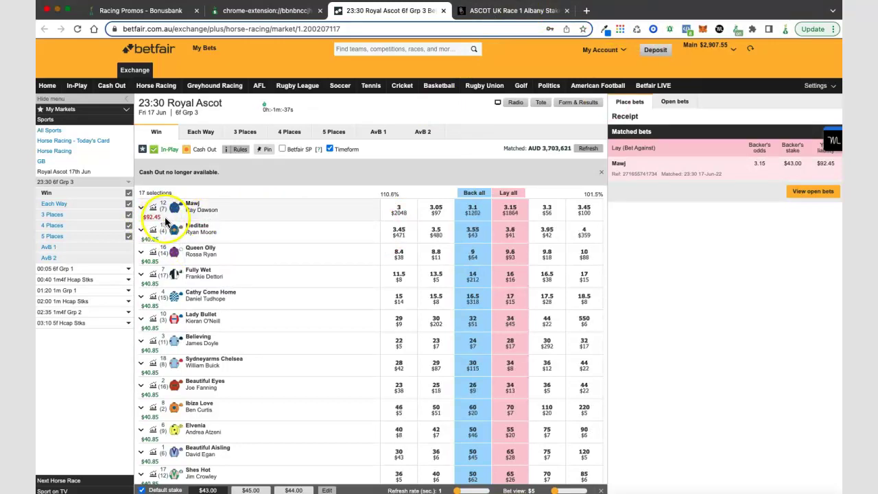
pyautogui.click(537, 12)
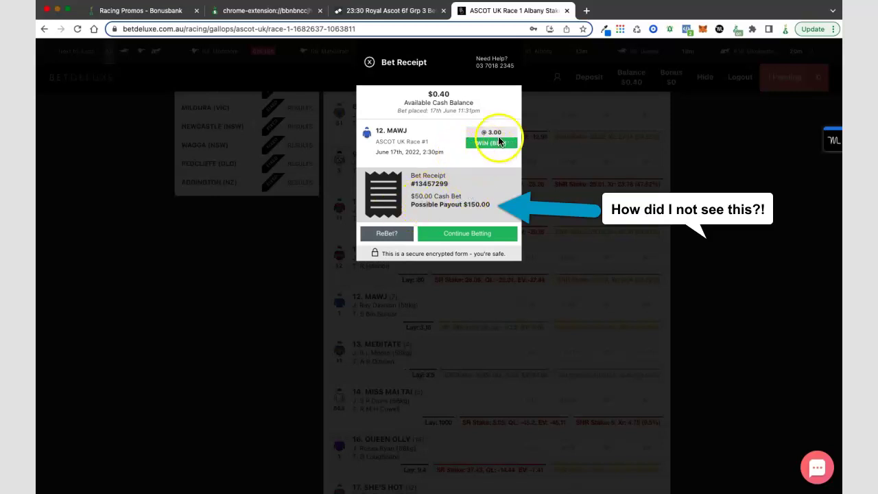
pyautogui.click(395, 11)
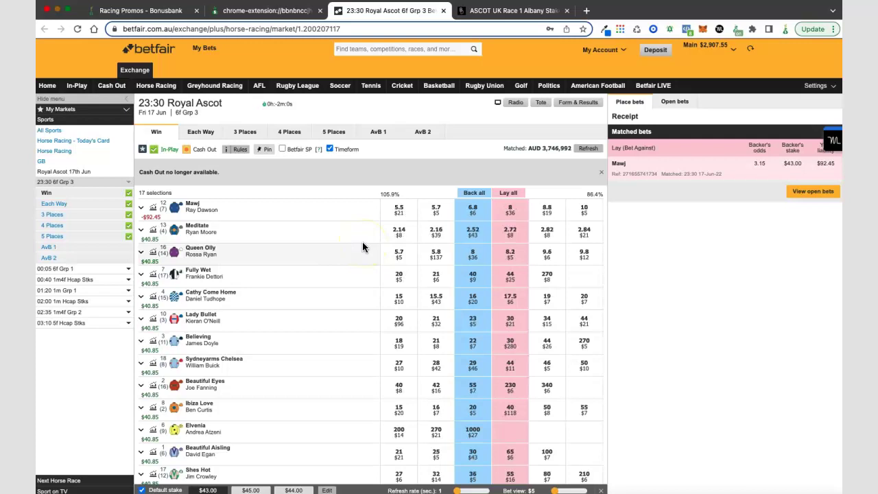
pyautogui.click(332, 261)
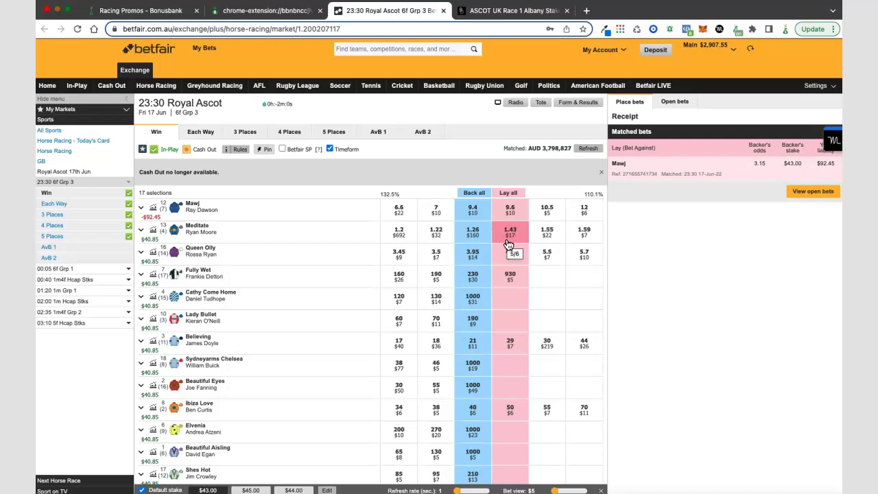
pyautogui.click(503, 238)
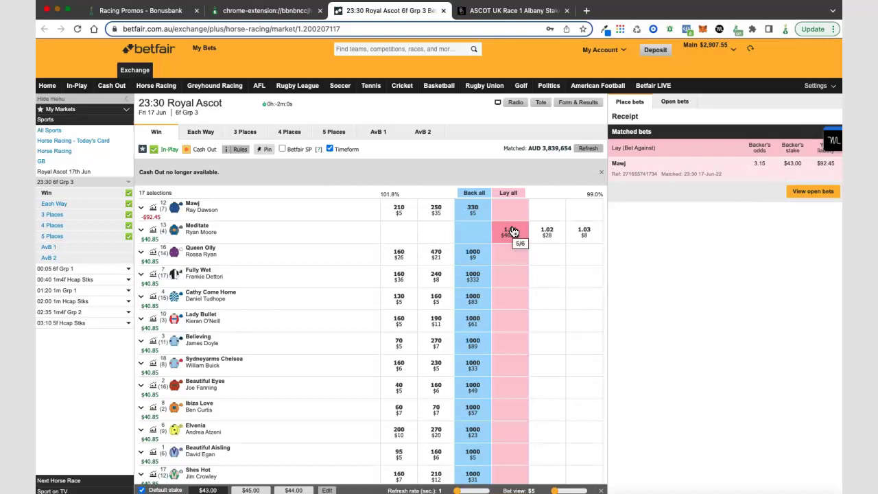
pyautogui.click(511, 237)
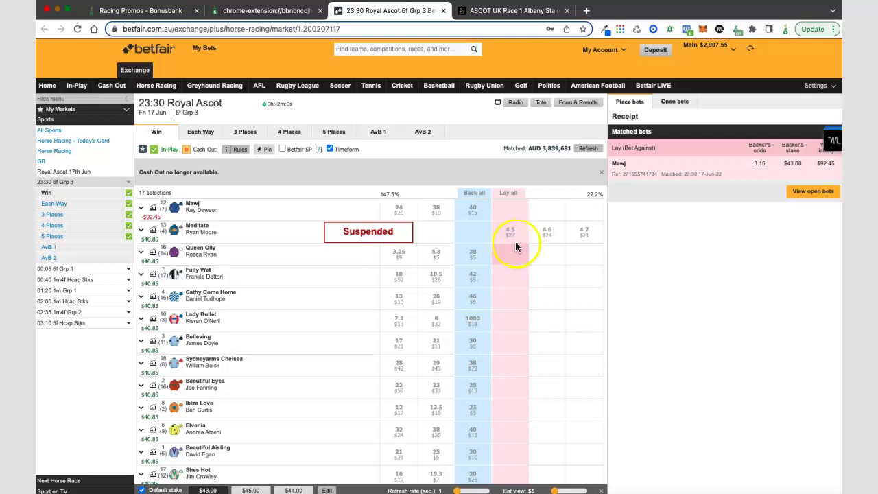
pyautogui.click(511, 236)
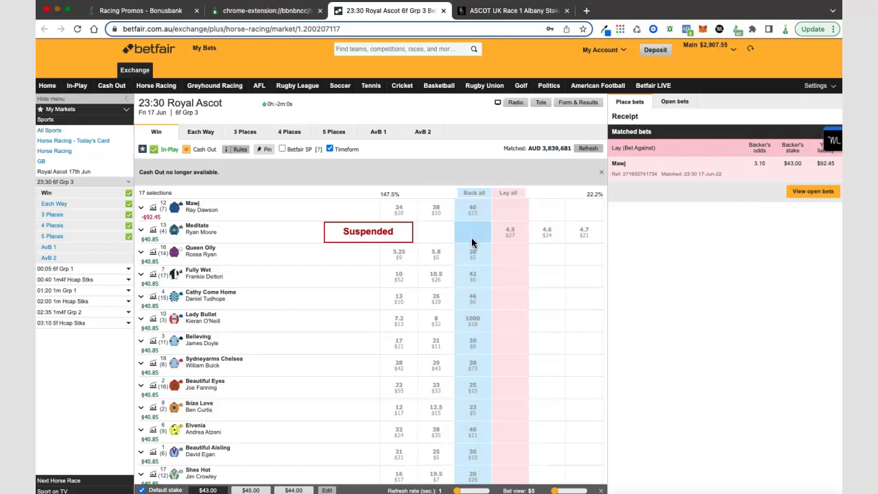
pyautogui.click(473, 239)
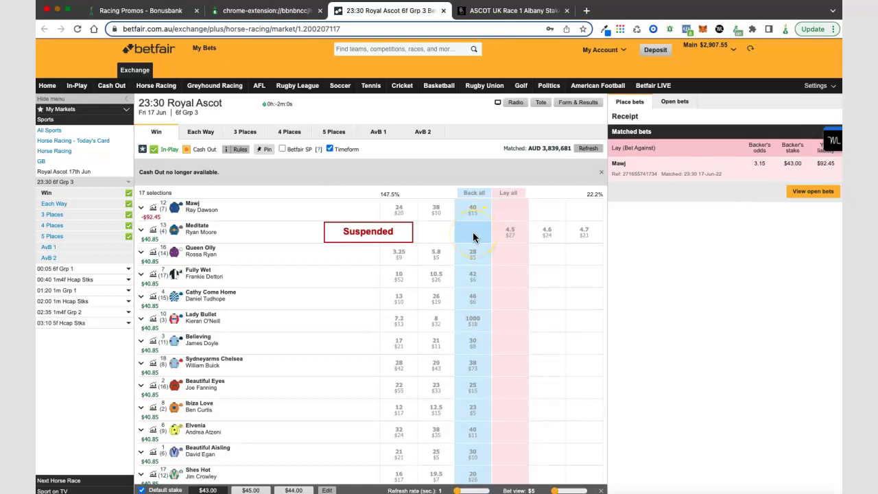